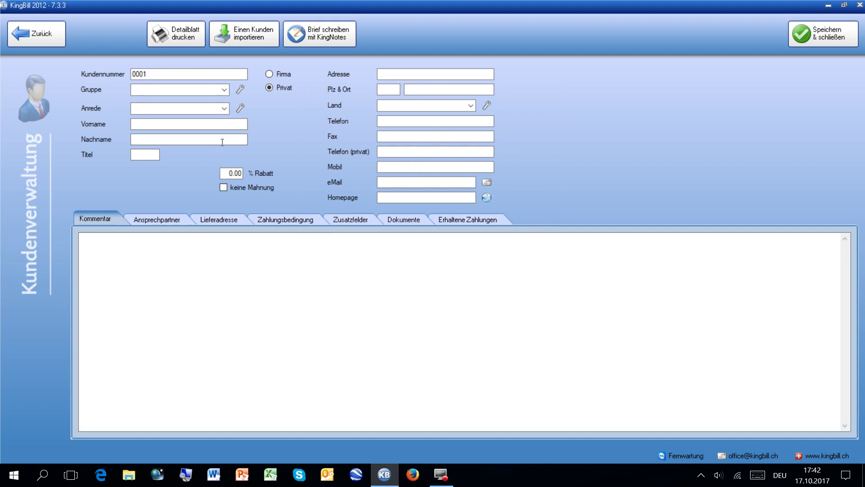
Assign the new customer to group privat with salutation Frau.
{"action": "left_click", "coordinate": [221, 92]}
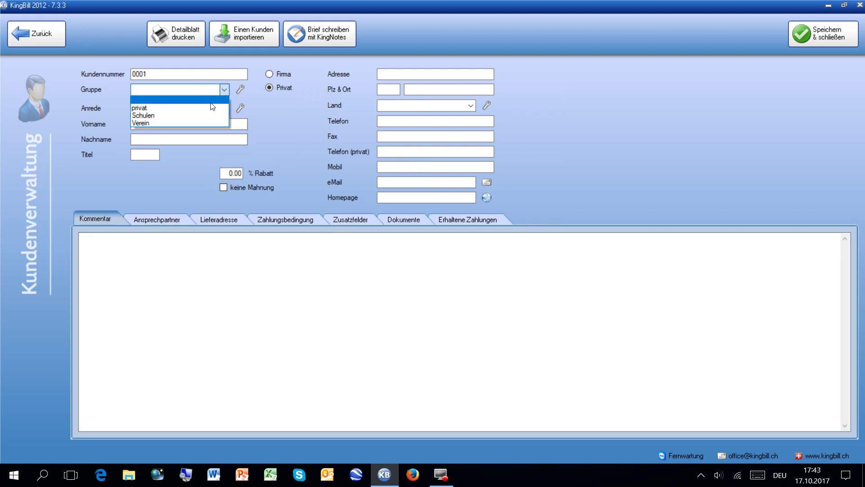
{"action": "left_click", "coordinate": [208, 108]}
{"action": "left_click", "coordinate": [212, 110]}
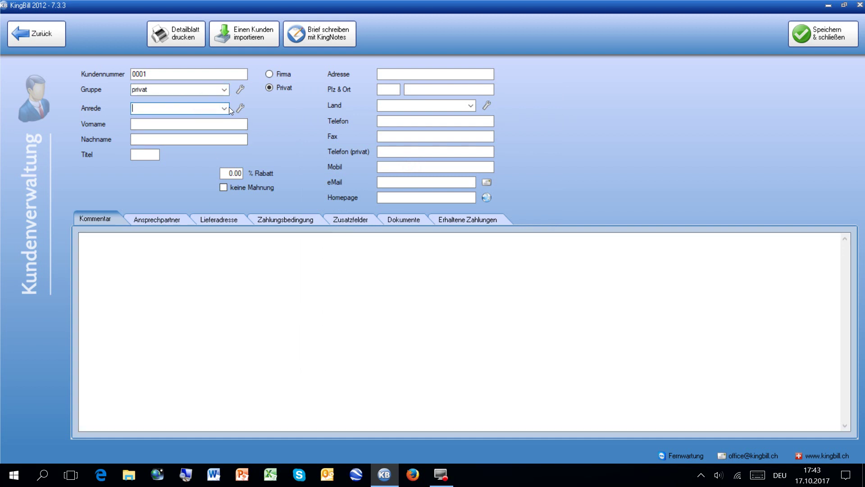
{"action": "left_click", "coordinate": [226, 109]}
Enter the customer's first name and last name.
{"action": "left_click", "coordinate": [180, 118]}
{"action": "key", "text": "Tab"}
{"action": "key", "text": "Tab"}
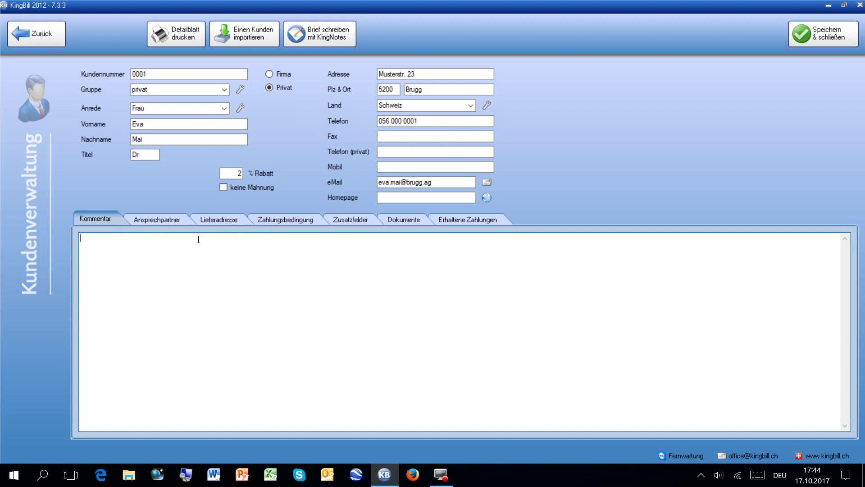
Set the payment terms to '14 Tage netto' and save the customer record.
{"action": "left_click", "coordinate": [215, 220]}
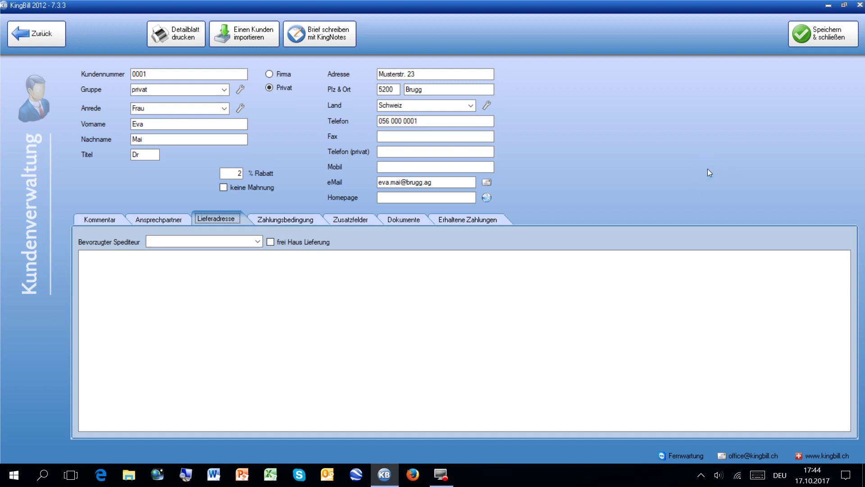
{"action": "left_click", "coordinate": [85, 214]}
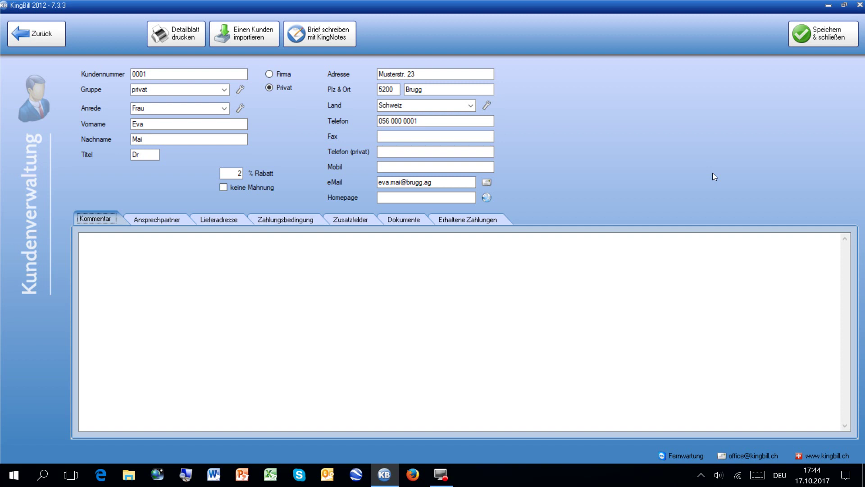
{"action": "left_click", "coordinate": [274, 221]}
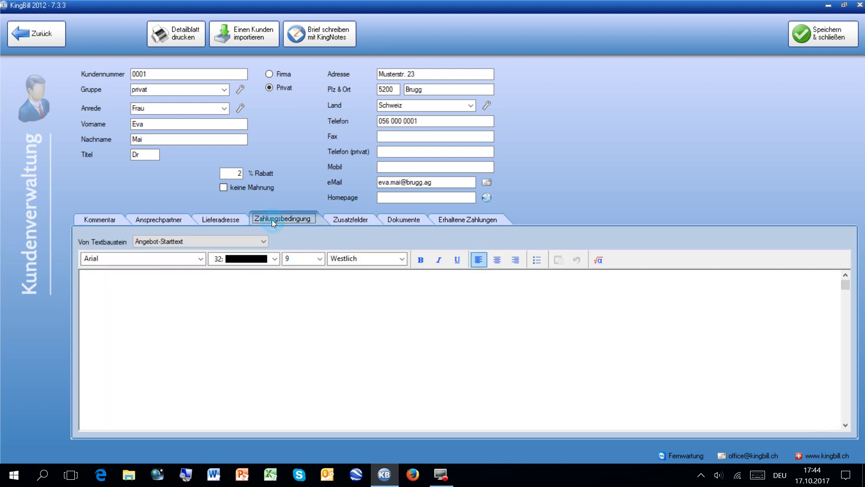
{"action": "left_click", "coordinate": [114, 294]}
{"action": "type", "text": "14 Tage netto"}
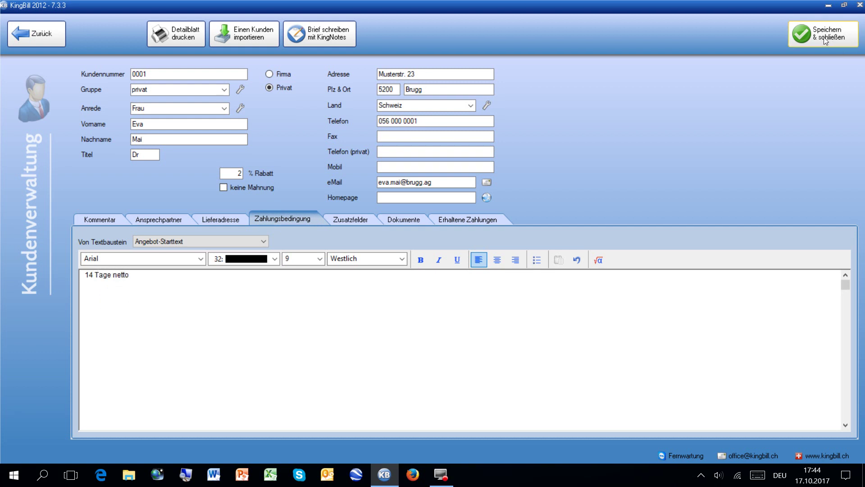
{"action": "left_click", "coordinate": [825, 38]}
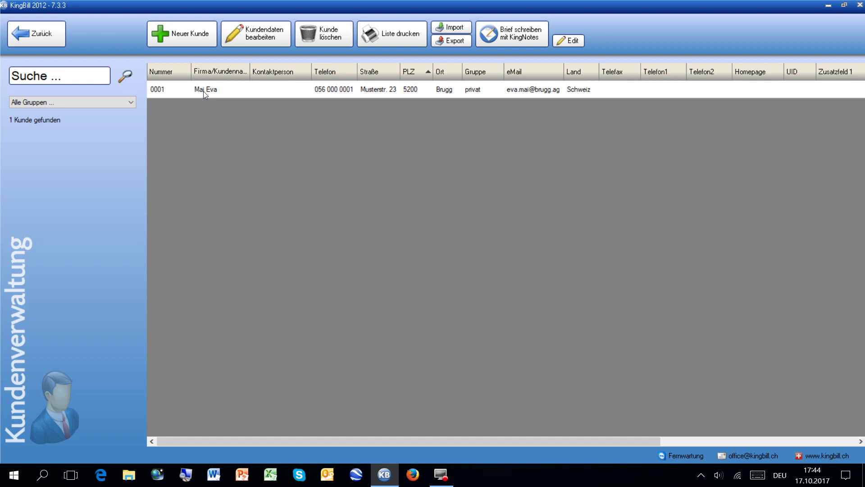
Add the comment 'Auslieferung: nur am Vormittag' to customer 0001 and save it.
{"action": "left_click", "coordinate": [236, 84]}
{"action": "left_click", "coordinate": [266, 43]}
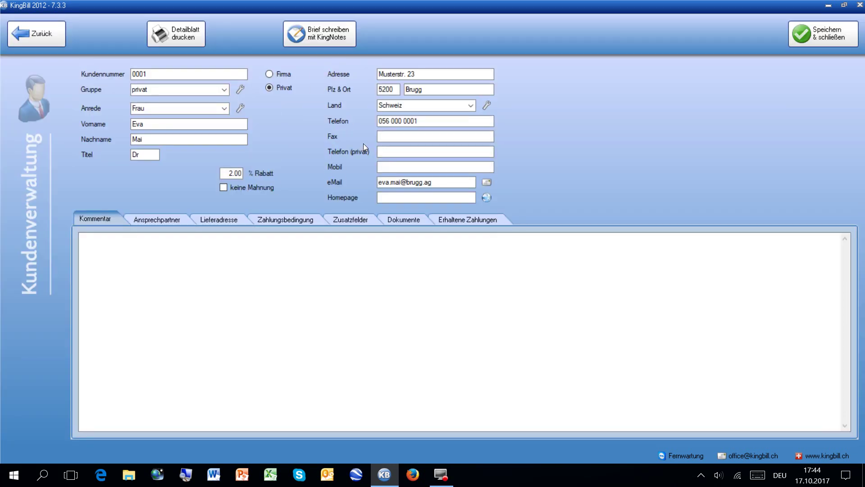
{"action": "left_click", "coordinate": [173, 253]}
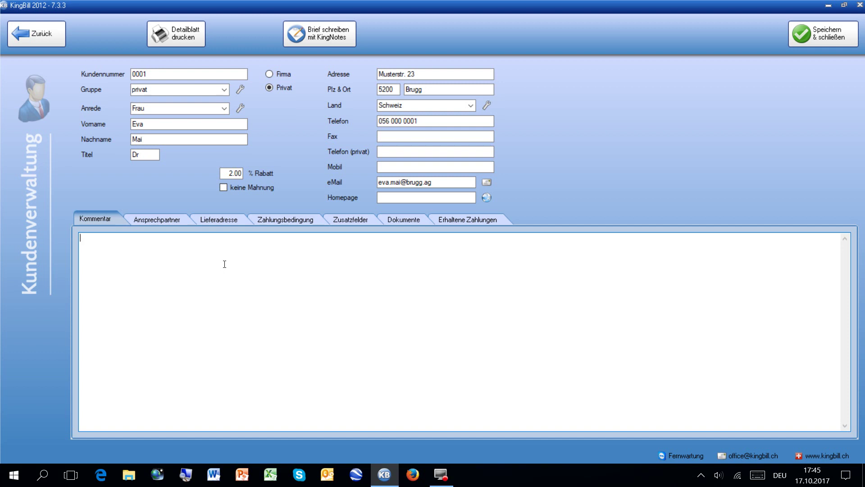
{"action": "type", "text": "Auslieferung: nur am Vormittag"}
{"action": "left_click", "coordinate": [798, 32]}
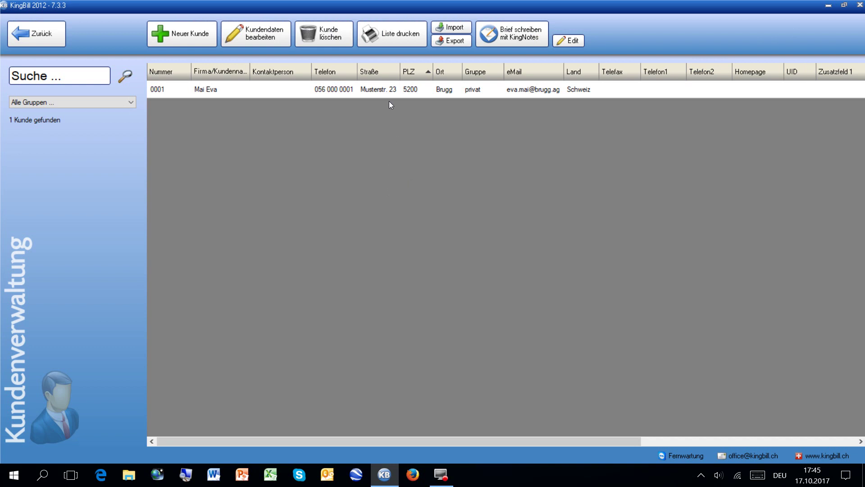
Start new customer 0002 and open the customer group list manager.
{"action": "left_click", "coordinate": [205, 34]}
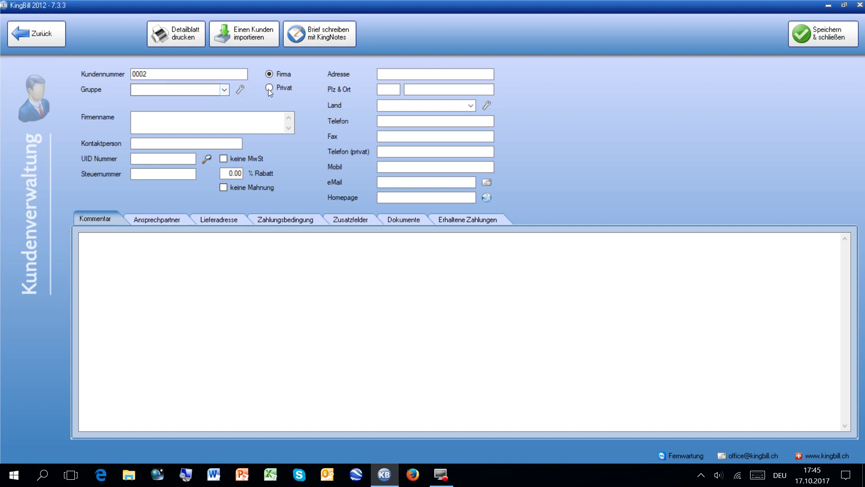
{"action": "left_click", "coordinate": [223, 91]}
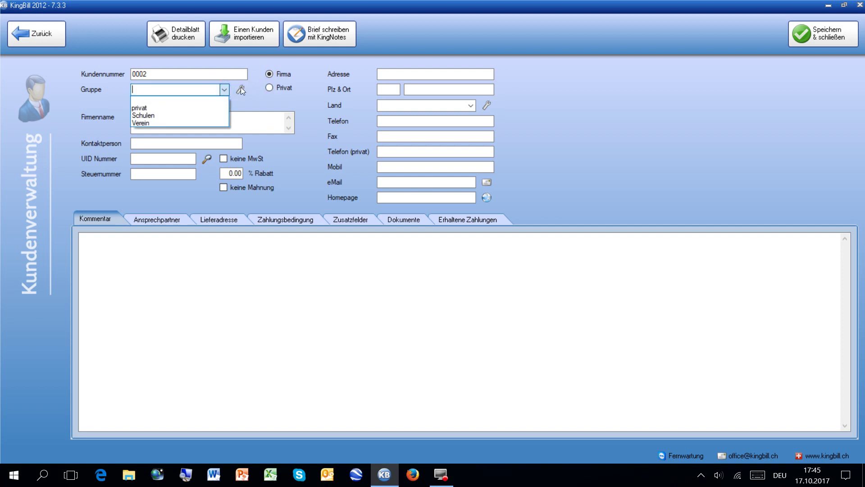
{"action": "left_click", "coordinate": [242, 89]}
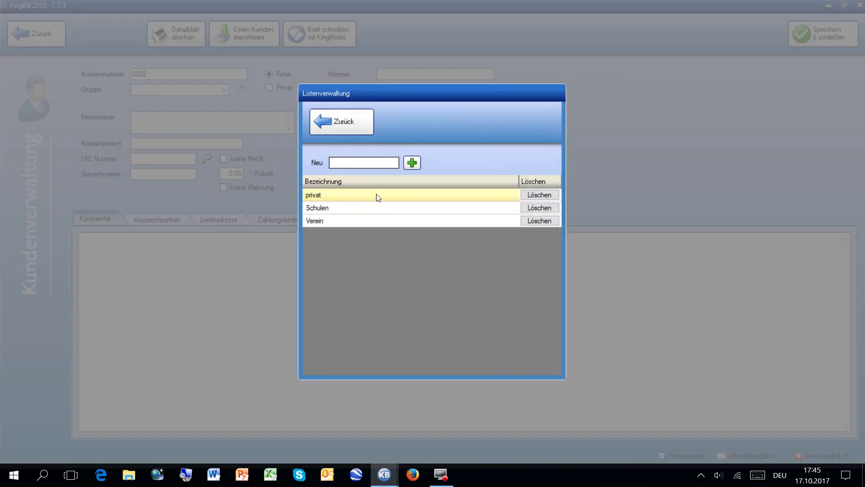
Add 'Firmen' to the customer group list and return to the customer form.
{"action": "type", "text": "Firmen"}
{"action": "left_click", "coordinate": [414, 164]}
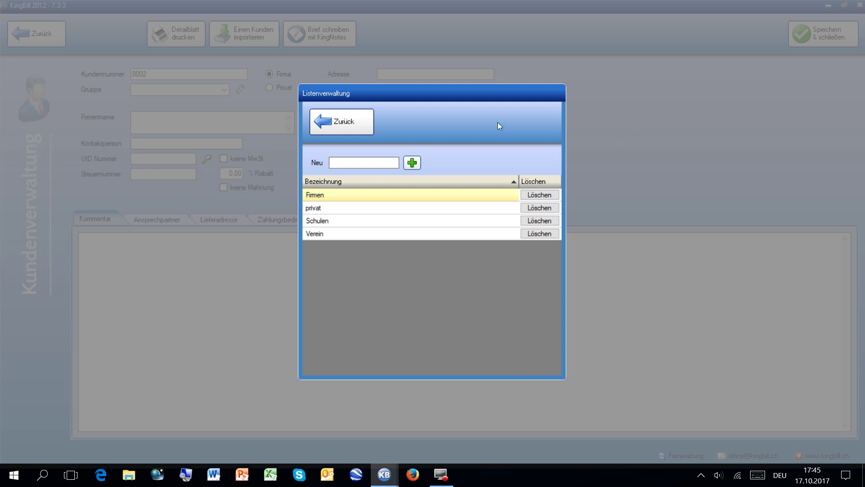
{"action": "left_click", "coordinate": [315, 118]}
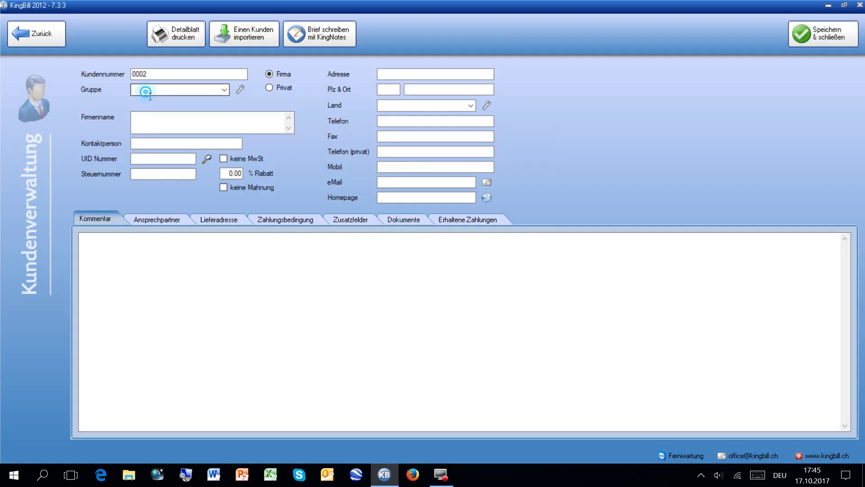
Assign customer 0002 to group Firmen with company name ABC.
{"action": "left_click", "coordinate": [222, 89]}
{"action": "left_click", "coordinate": [179, 105]}
{"action": "left_click", "coordinate": [155, 120]}
{"action": "type", "text": "AB"}
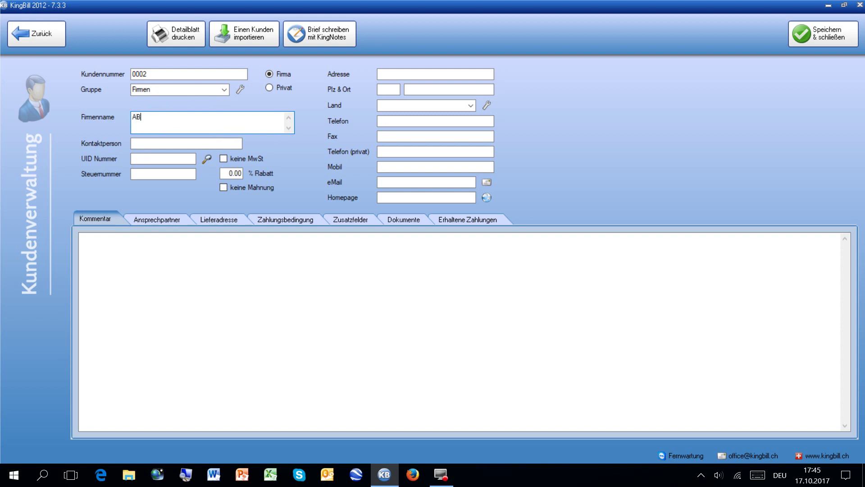
{"action": "key", "text": "BackSpace"}
{"action": "type", "text": "B"}
{"action": "key", "text": "BackSpace"}
{"action": "type", "text": "BC"}
Fill in the contact person's name and the company's UID number.
{"action": "left_click", "coordinate": [148, 144]}
{"action": "type", "text": "OP"}
{"action": "key", "text": "BackSpace"}
{"action": "key", "text": "BackSpace"}
{"action": "type", "text": "P"}
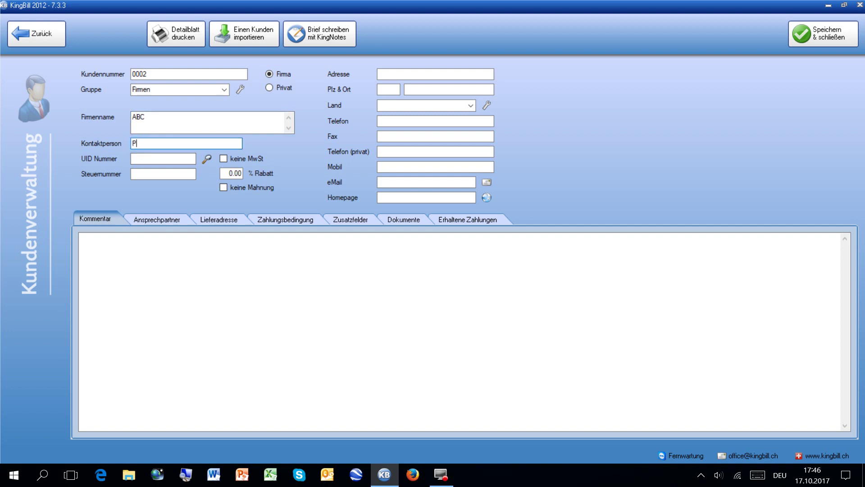
{"action": "type", "text": "eter Peter"}
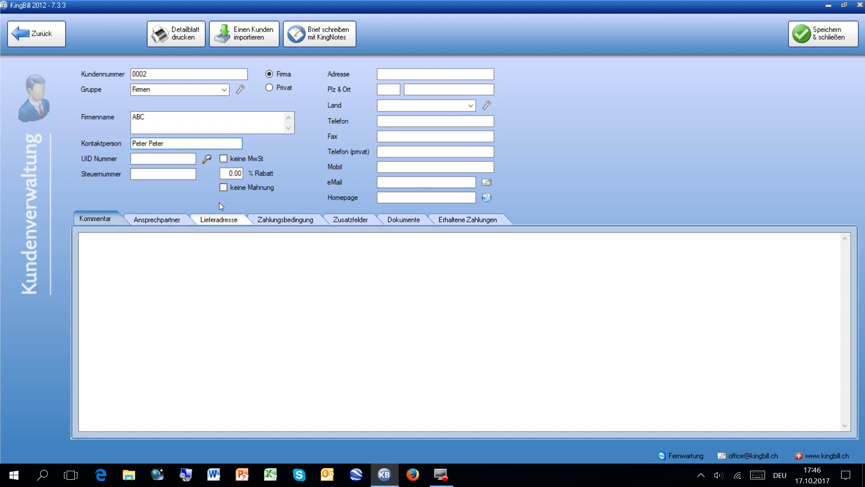
{"action": "left_click", "coordinate": [165, 175]}
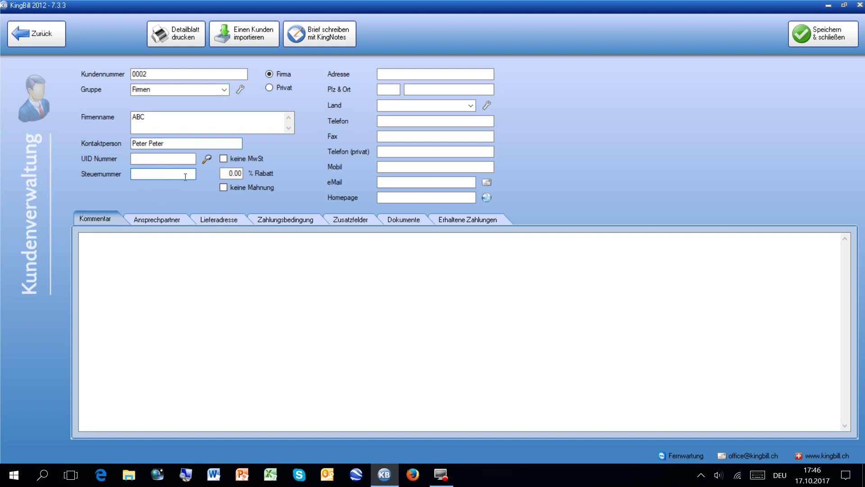
{"action": "left_click", "coordinate": [227, 174]}
{"action": "left_click", "coordinate": [186, 180]}
{"action": "left_click", "coordinate": [134, 159]}
{"action": "type", "text": "CHE-100.100.100"}
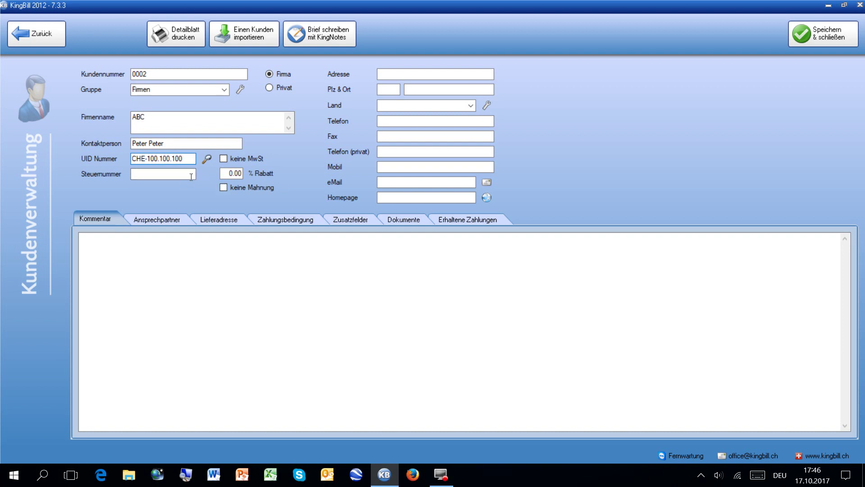
{"action": "key", "text": "Tab"}
{"action": "left_click", "coordinate": [411, 75]}
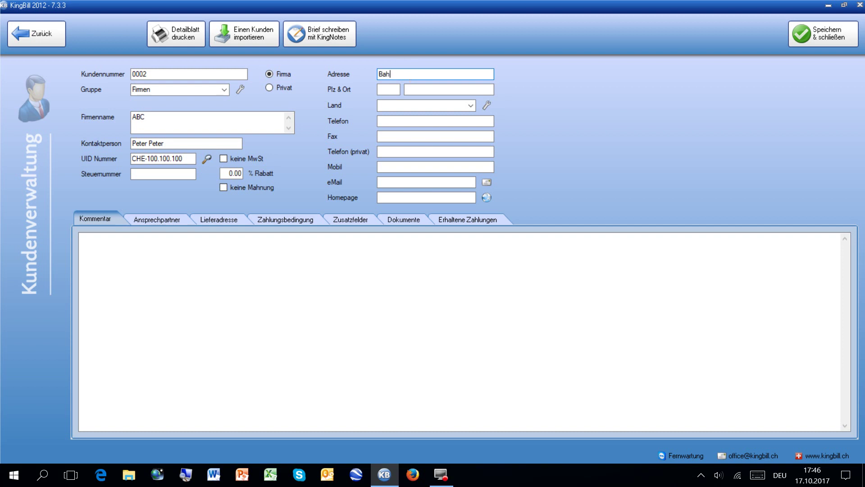
Enter the company's street, postcode and town, with country Schweiz.
{"action": "key", "text": "Tab"}
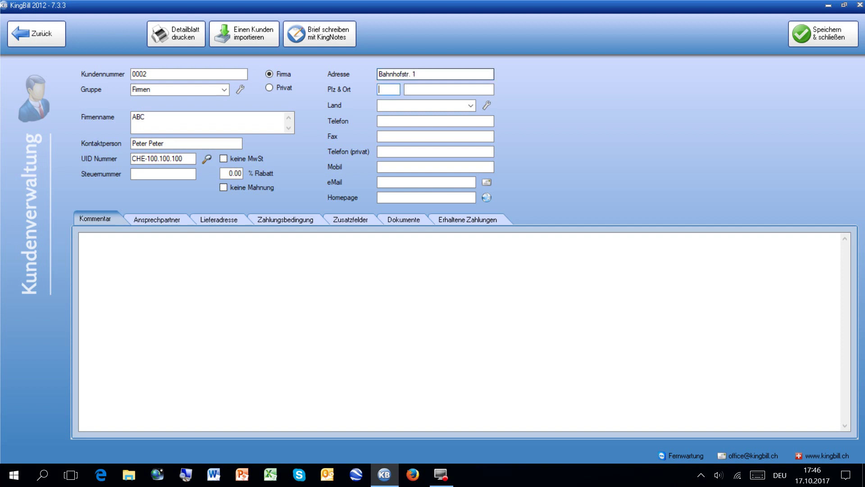
{"action": "type", "text": "5300"}
{"action": "key", "text": "Tab"}
{"action": "type", "text": "Turgi AG"}
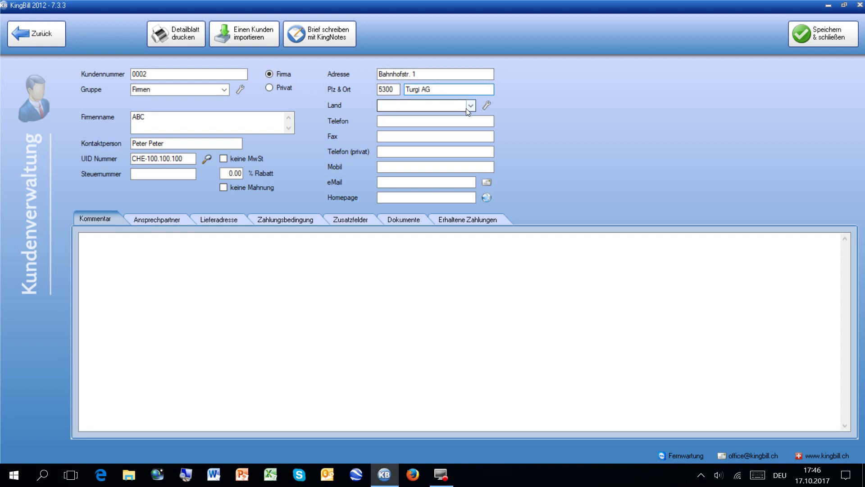
{"action": "left_click", "coordinate": [471, 105]}
{"action": "left_click", "coordinate": [431, 139]}
Enter the contact's phone number and e-mail address.
{"action": "left_click", "coordinate": [408, 126]}
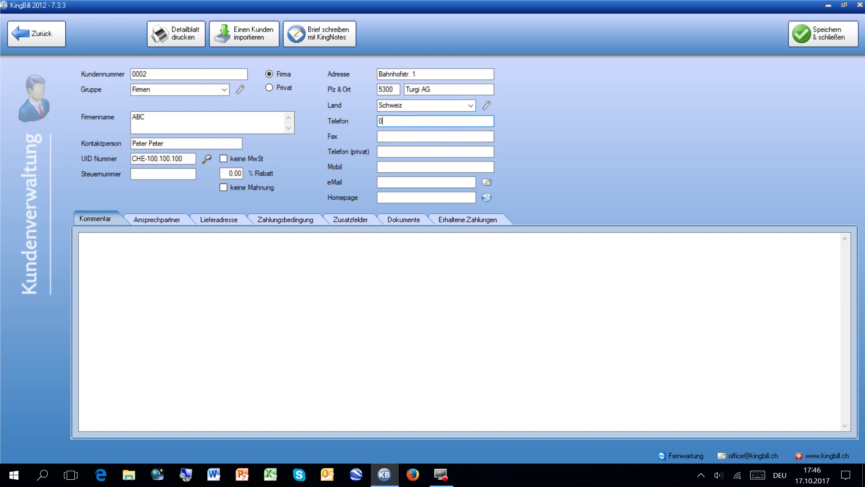
{"action": "left_click", "coordinate": [424, 183]}
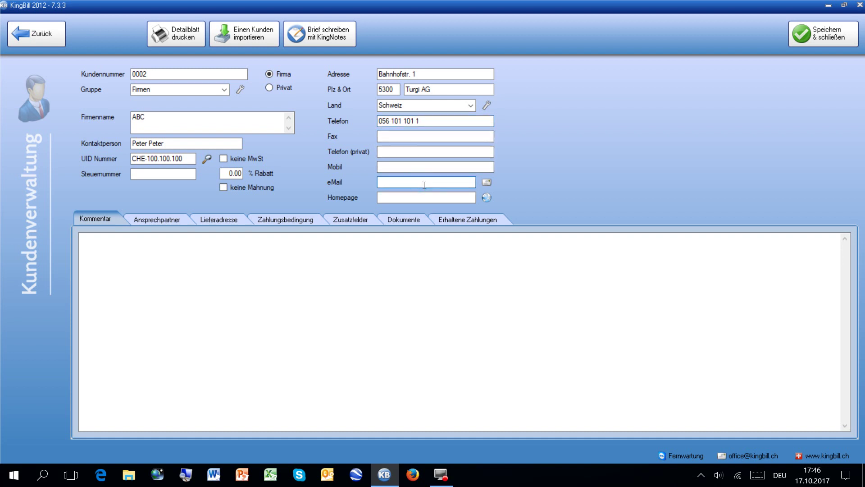
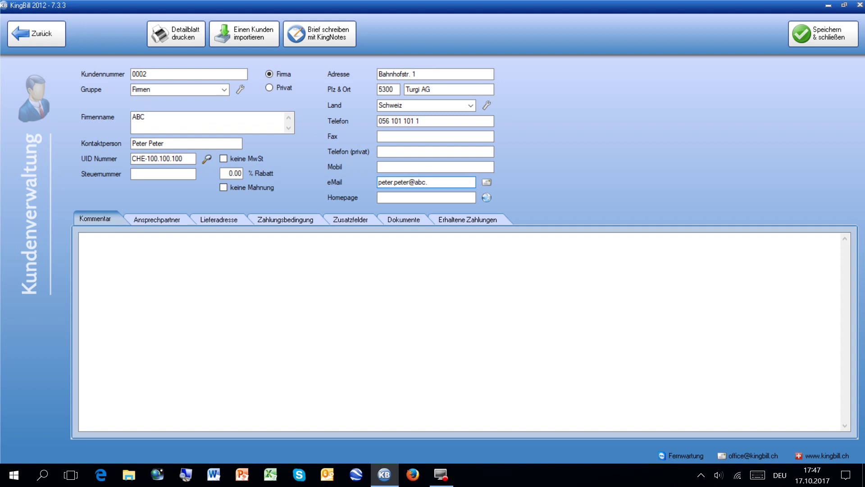